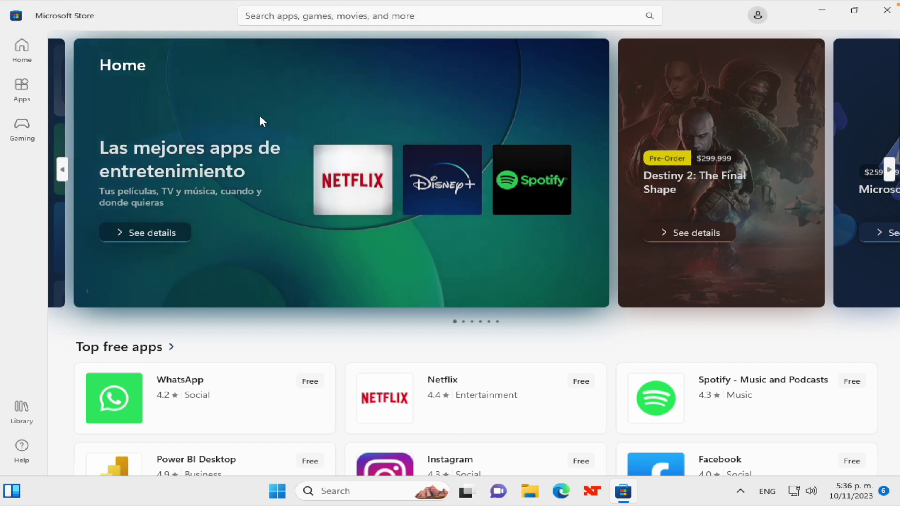
Step: Browse to Gaming and open the Microsoft Flight Simulator Standard 40th Anniversary Edition page
click(679, 197)
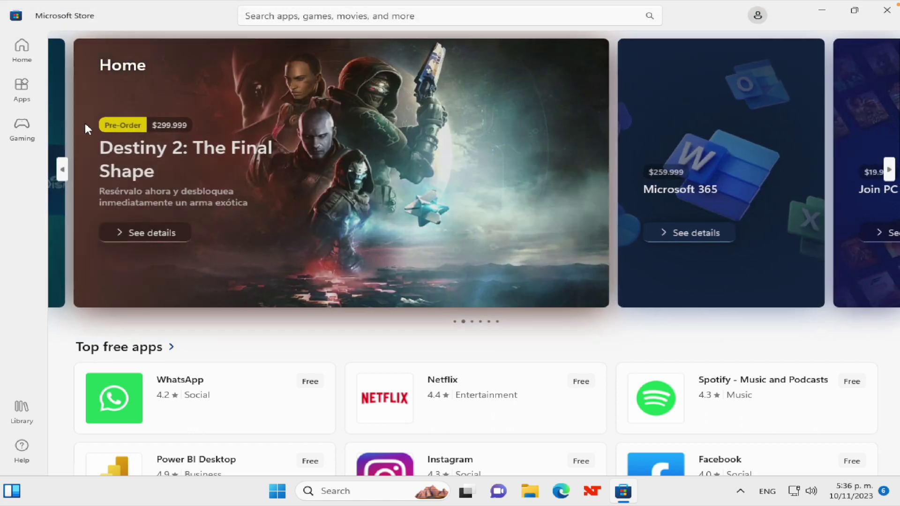
click(22, 136)
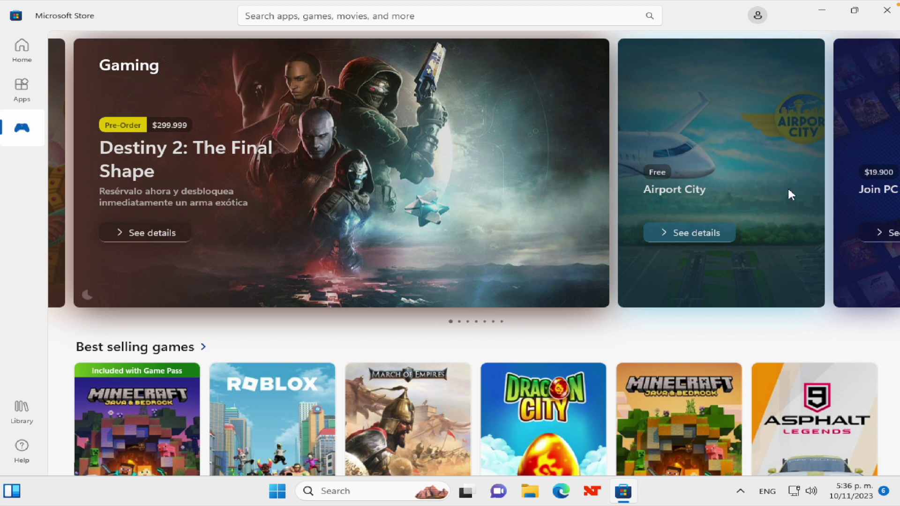
click(891, 173)
click(550, 133)
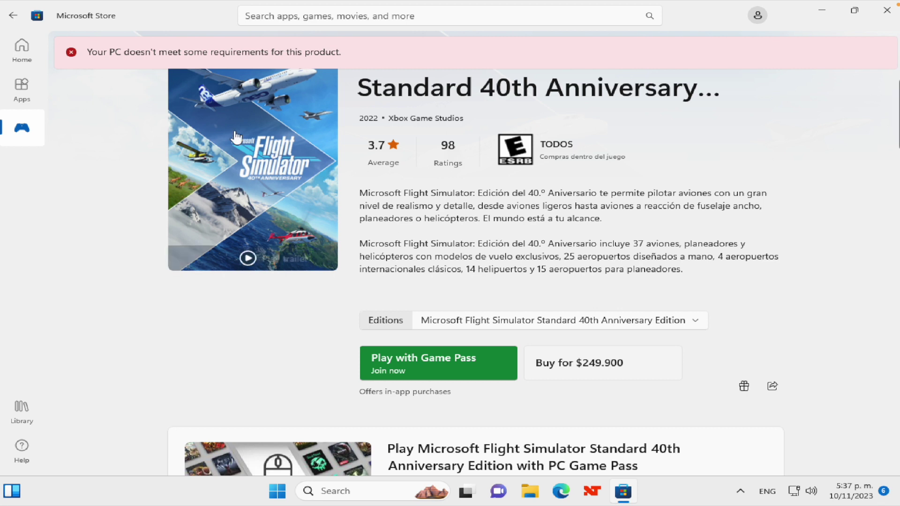
mouse_move(253, 168)
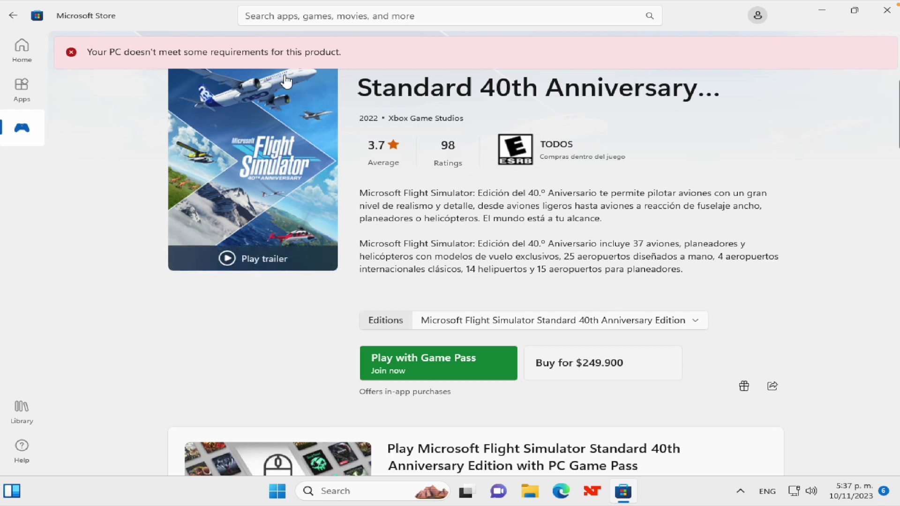
scroll(485, 252, up, 3)
scroll(485, 251, down, 2)
scroll(485, 252, down, 3)
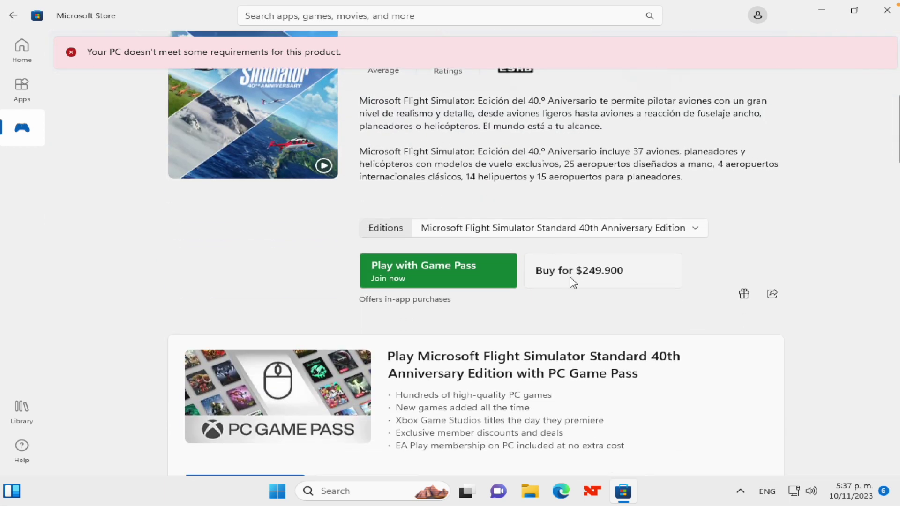
scroll(571, 280, down, 2)
scroll(570, 280, down, 4)
scroll(570, 280, down, 2)
scroll(570, 280, up, 3)
scroll(570, 282, up, 4)
scroll(570, 282, down, 3)
scroll(571, 282, down, 2)
scroll(702, 130, up, 5)
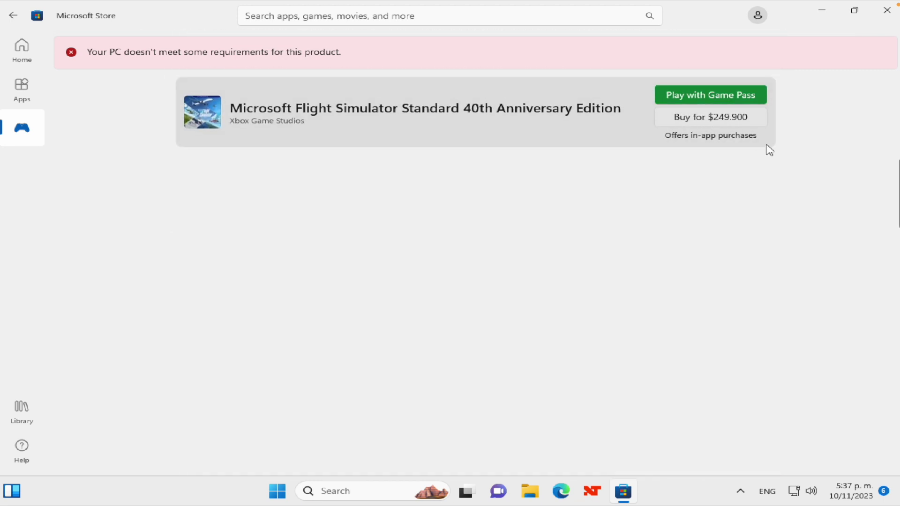
scroll(758, 217, down, 3)
scroll(758, 211, up, 3)
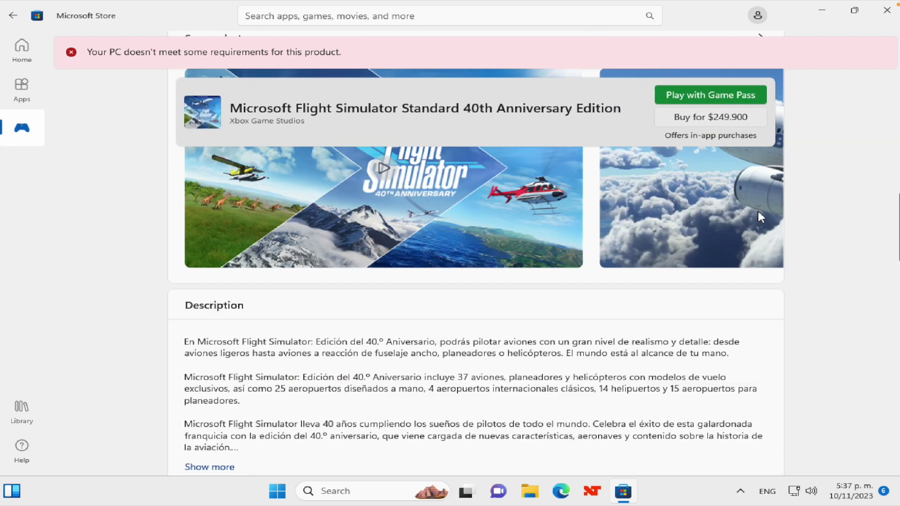
scroll(758, 211, up, 3)
scroll(702, 319, down, 3)
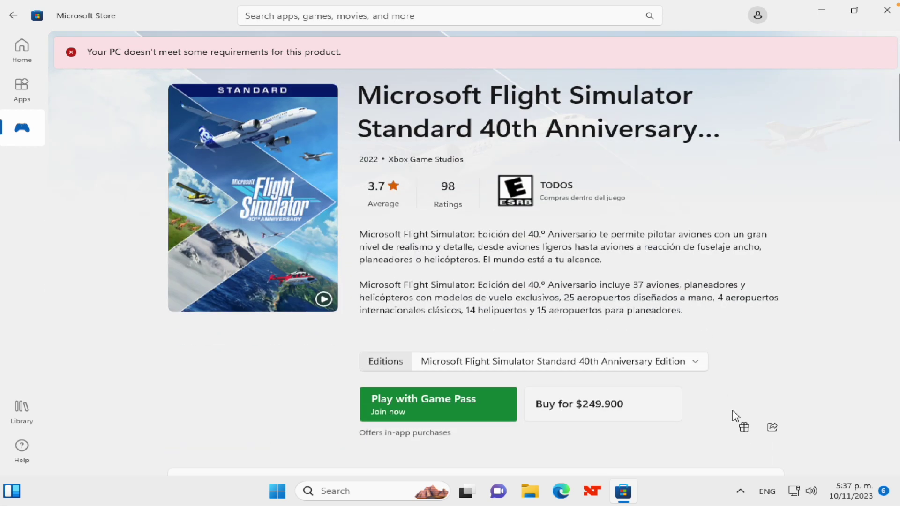
Step: Start buying Microsoft Flight Simulator as a gift from its product page
click(744, 428)
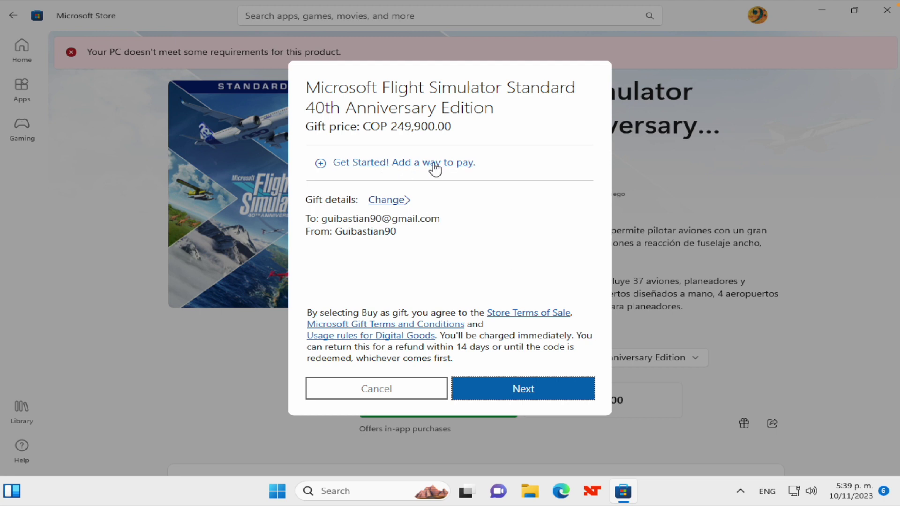
Step: Begin adding a payment method for the COP 249,900.00 gift purchase
click(455, 170)
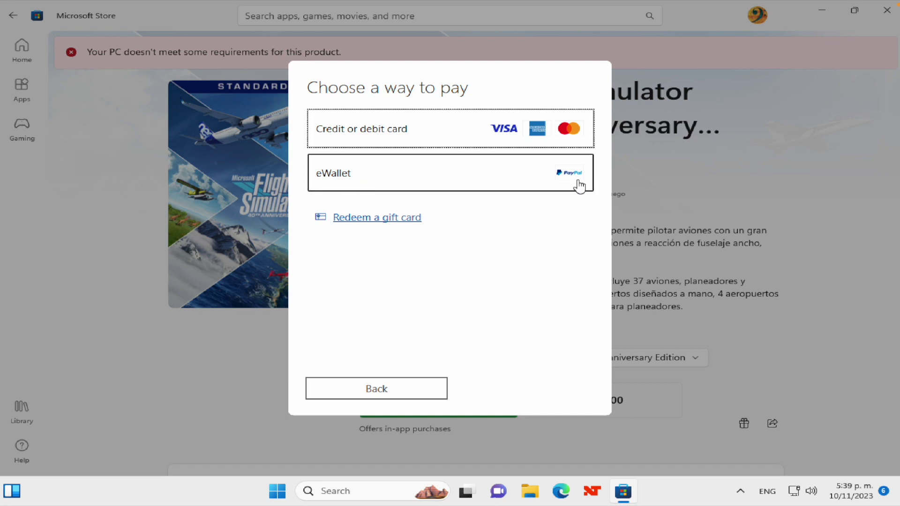
Step: Choose credit or debit card as the gift's payment method
click(378, 233)
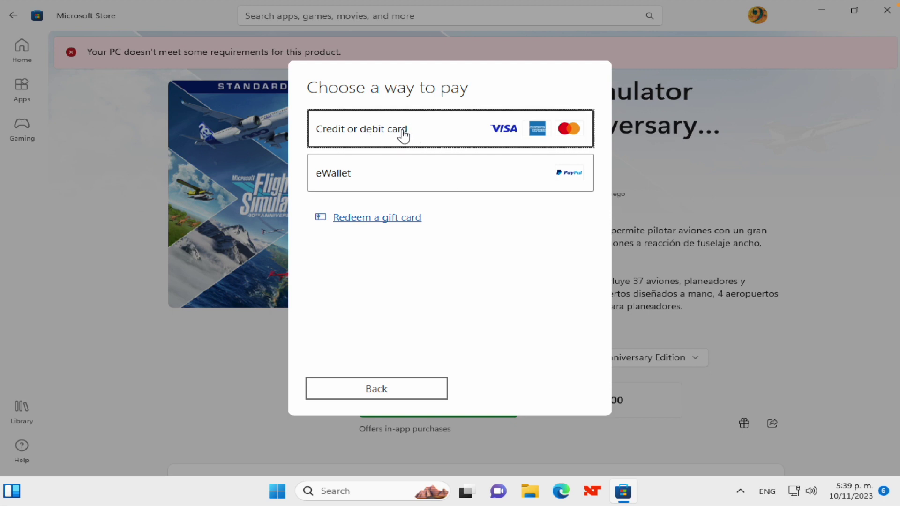
click(418, 143)
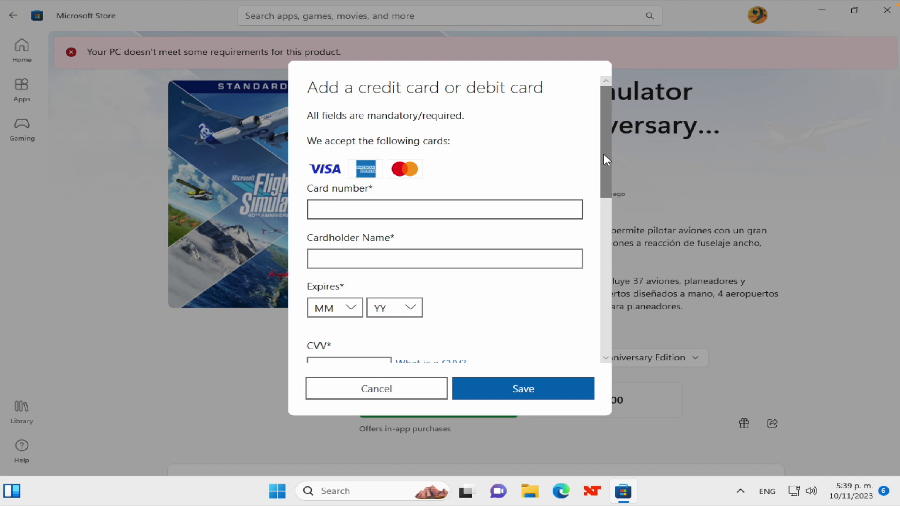
drag(605, 160, 615, 239)
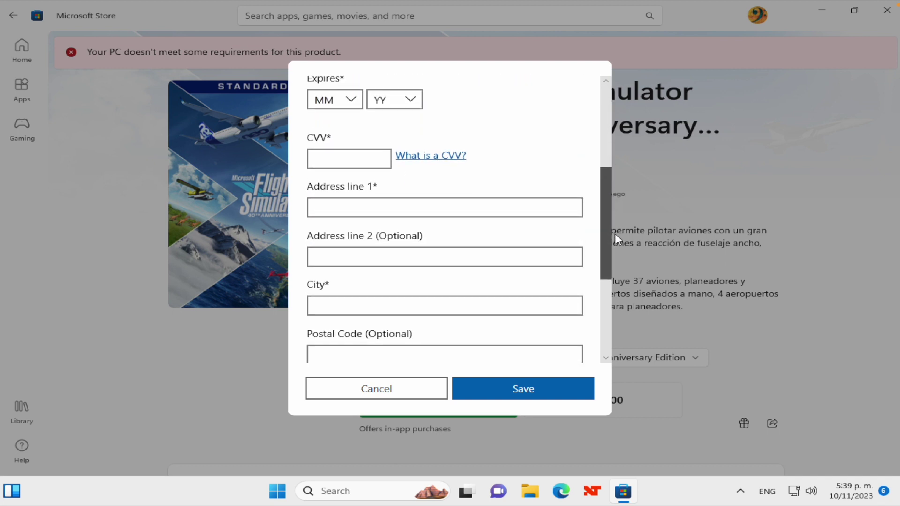
drag(615, 235, 615, 233)
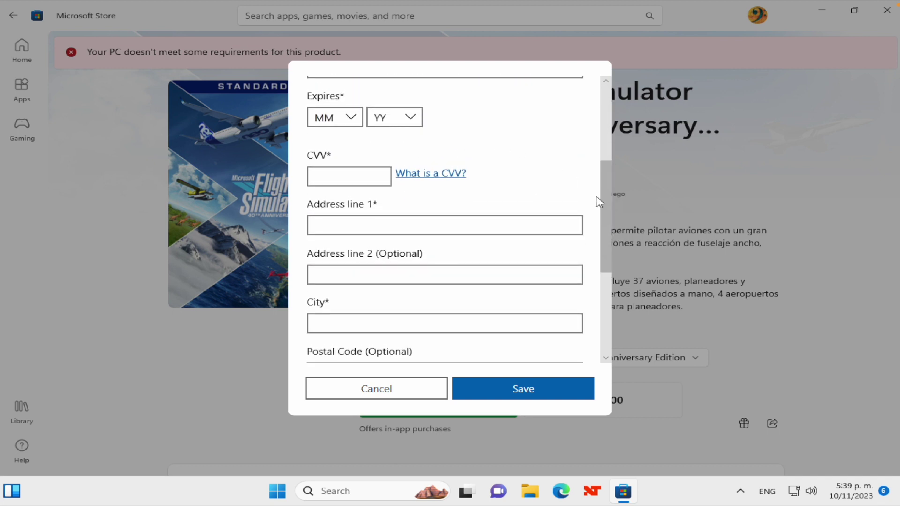
drag(605, 201, 606, 244)
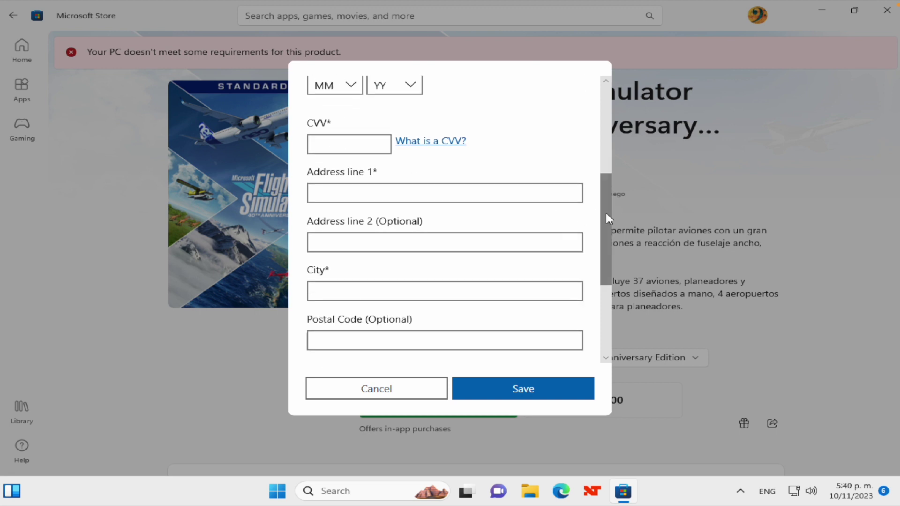
drag(605, 213, 598, 321)
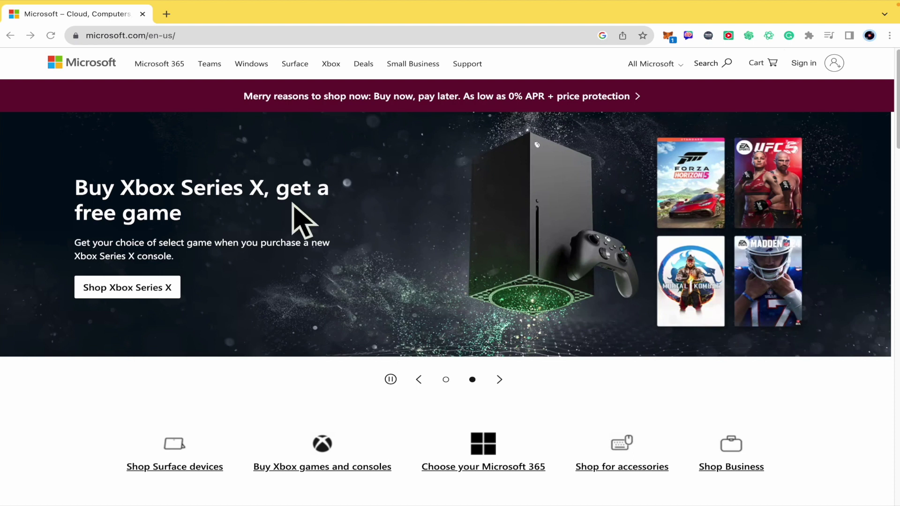
scroll(372, 268, down, 2)
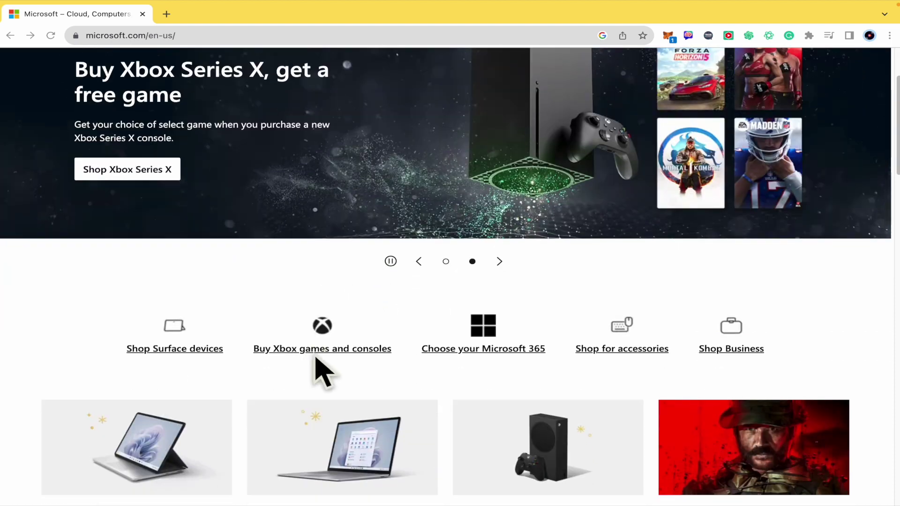
Step: Open the Xbox games and consoles store on microsoft.com, then its Digital Games catalogue
click(312, 353)
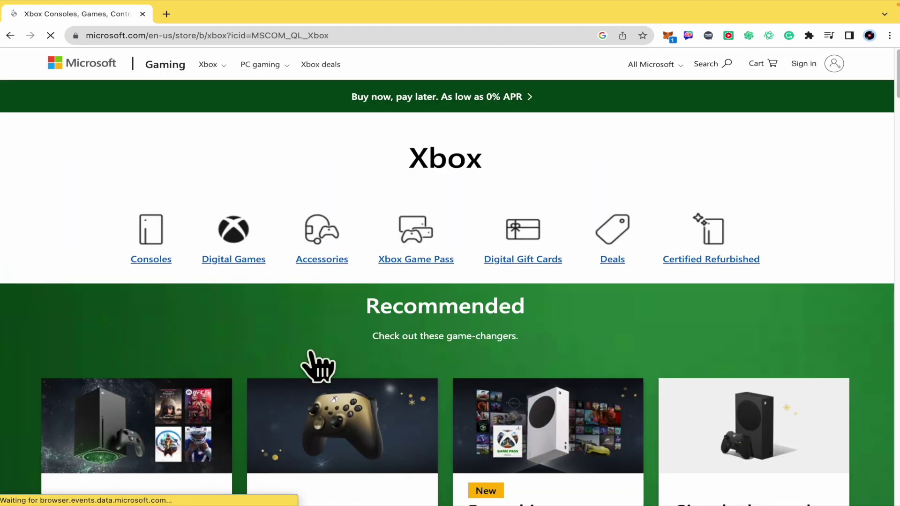
scroll(319, 363, down, 1)
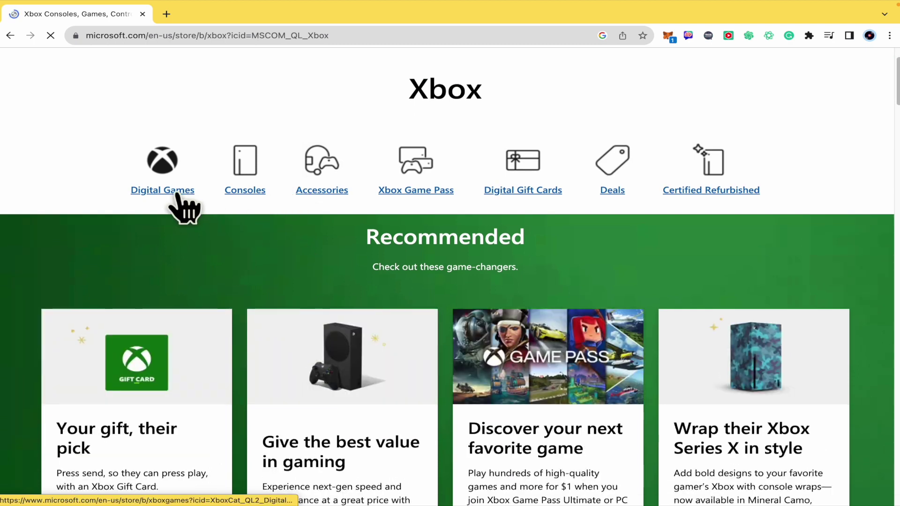
click(177, 195)
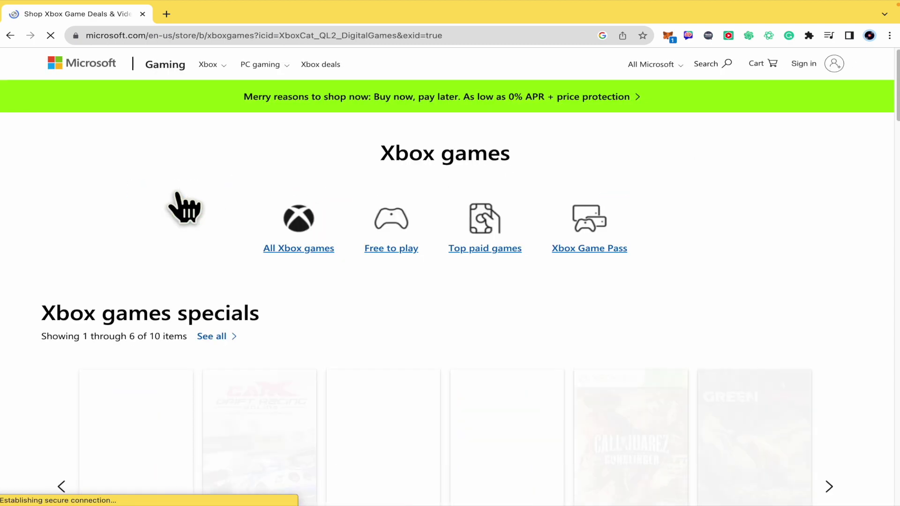
scroll(256, 302, down, 1)
scroll(287, 339, down, 3)
scroll(287, 339, down, 1)
Step: Open the Who's Your Daddy?! card from the Xbox games specials deals
click(149, 211)
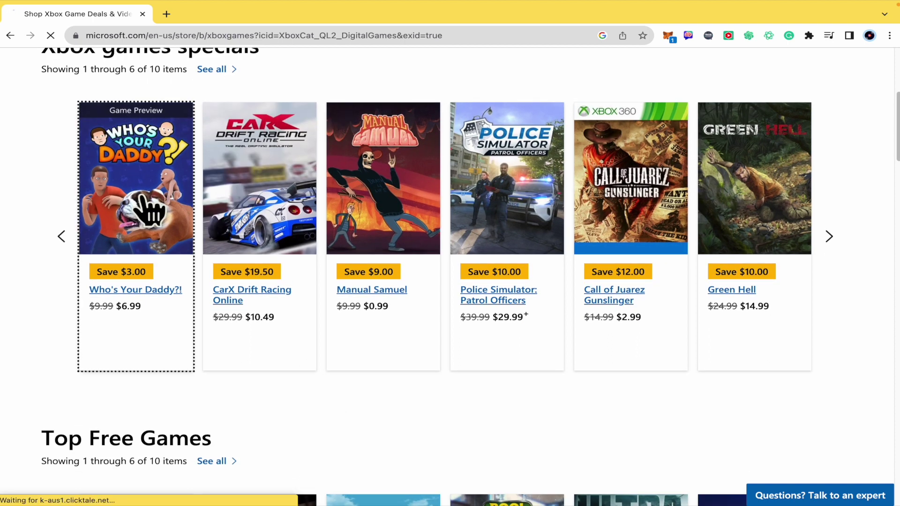
scroll(148, 211, up, 1)
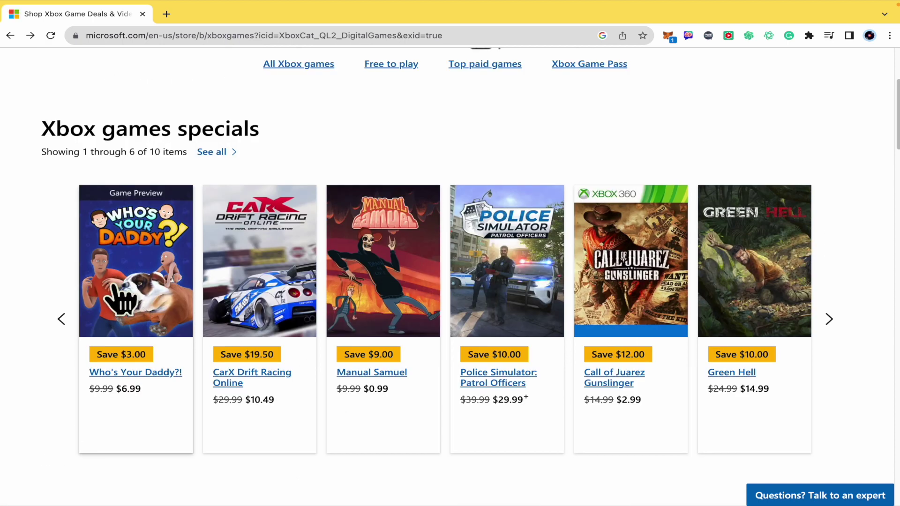